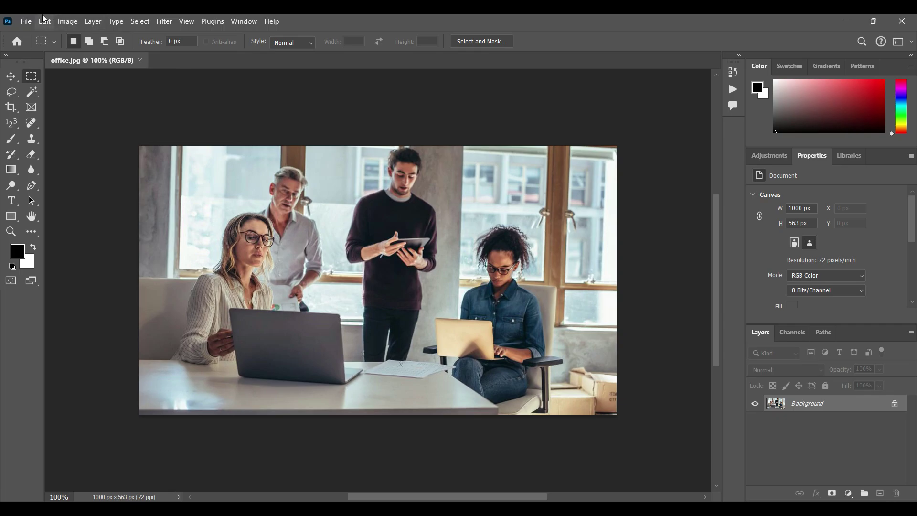
- Show the Image menu's commands for the office.jpg photo
left_click(62, 19)
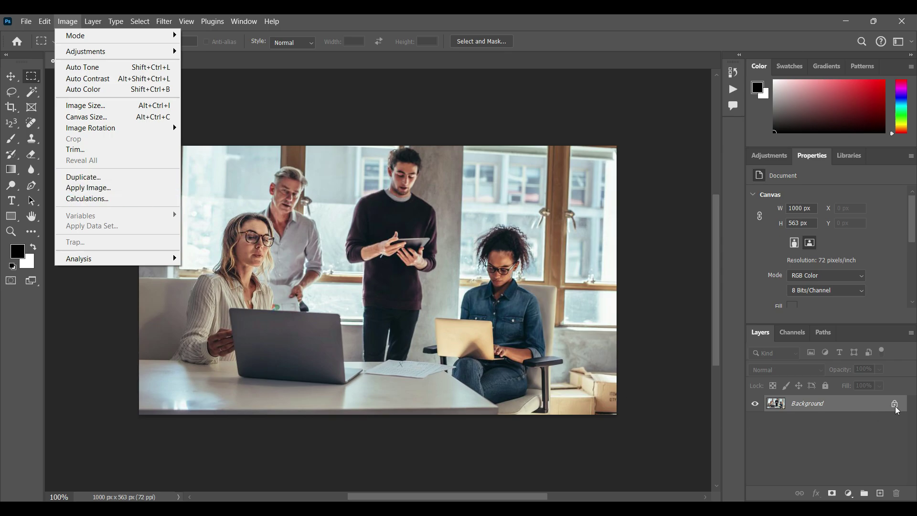
- Duplicate office.jpg via Image > Duplicate, keeping the name 'office copy'
left_click(426, 58)
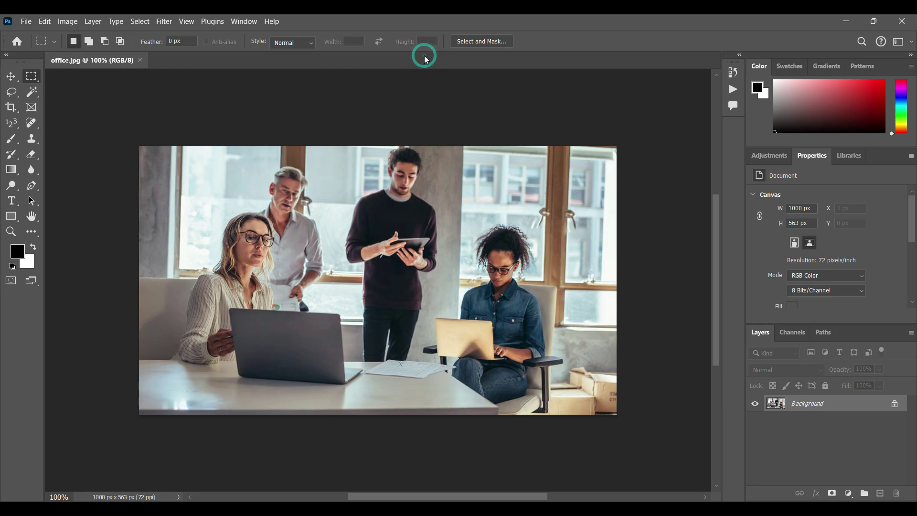
left_click(66, 20)
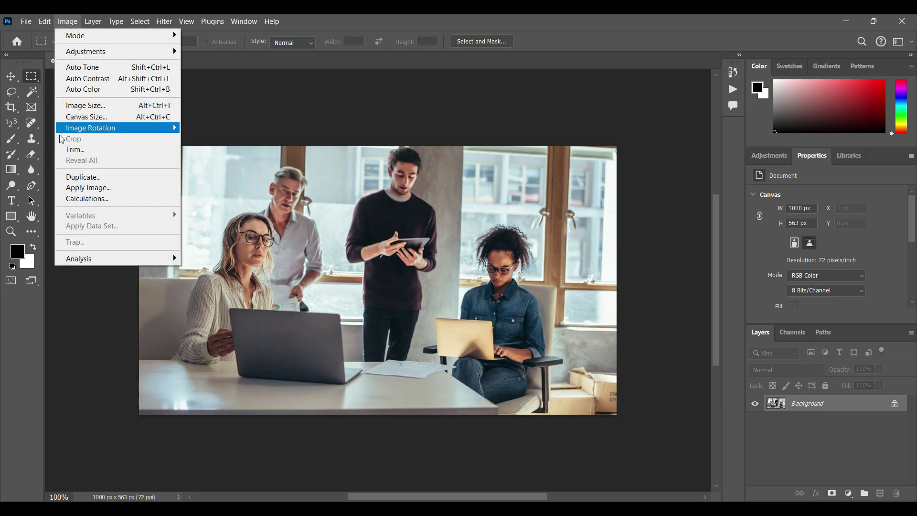
left_click(74, 178)
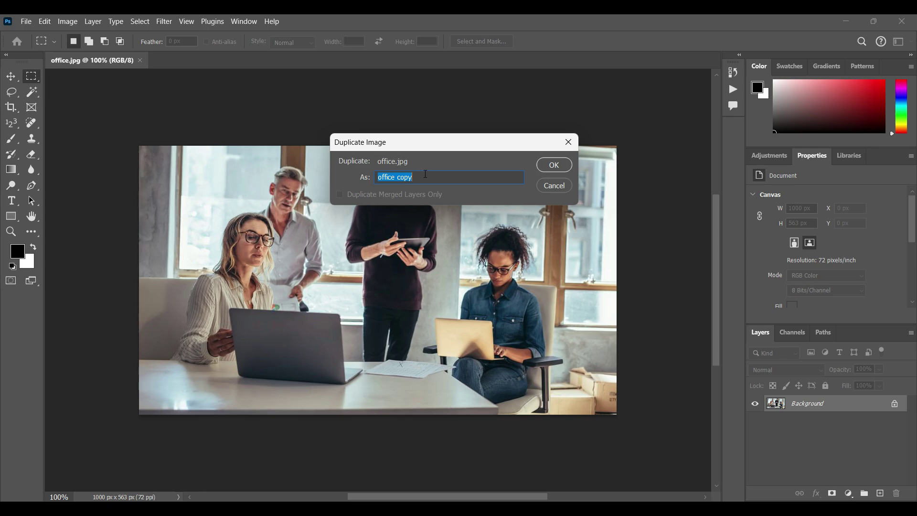
left_click(557, 166)
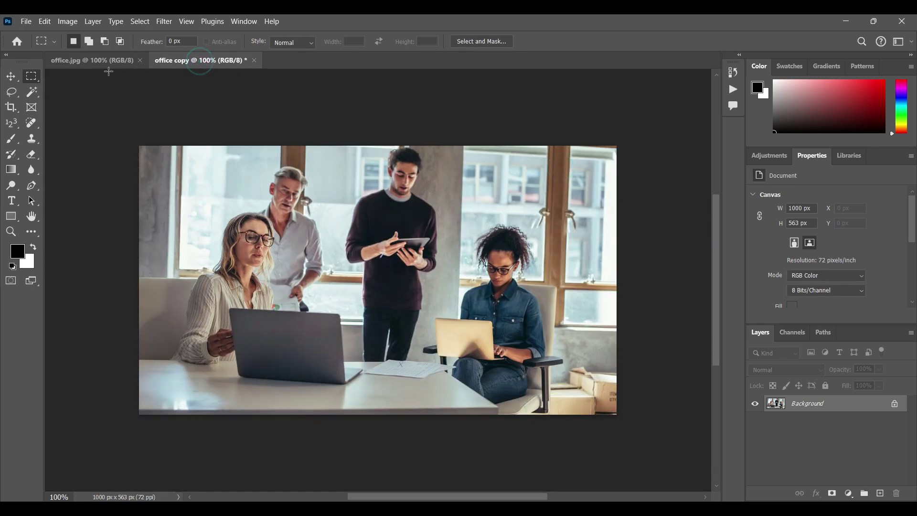
- Compare the original and copy tabs, then close the original office.jpg
left_click(88, 63)
left_click(193, 63)
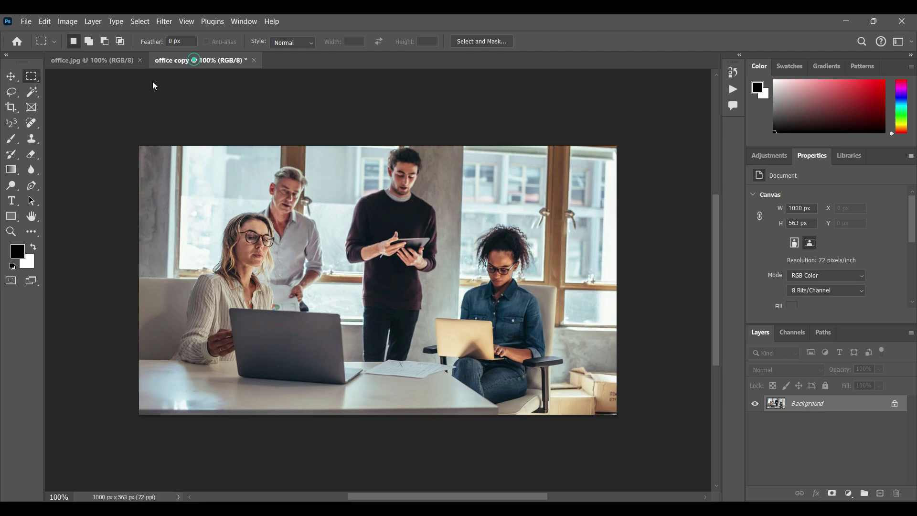
left_click(93, 61)
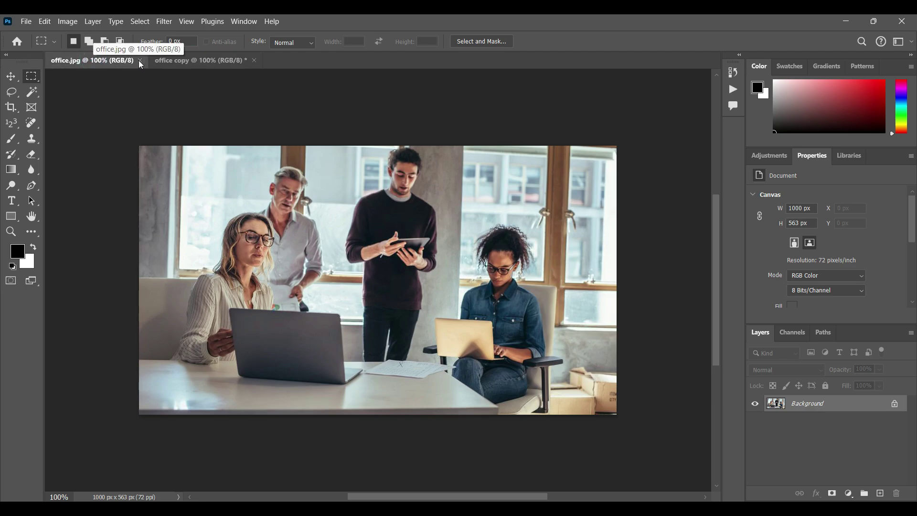
left_click(169, 63)
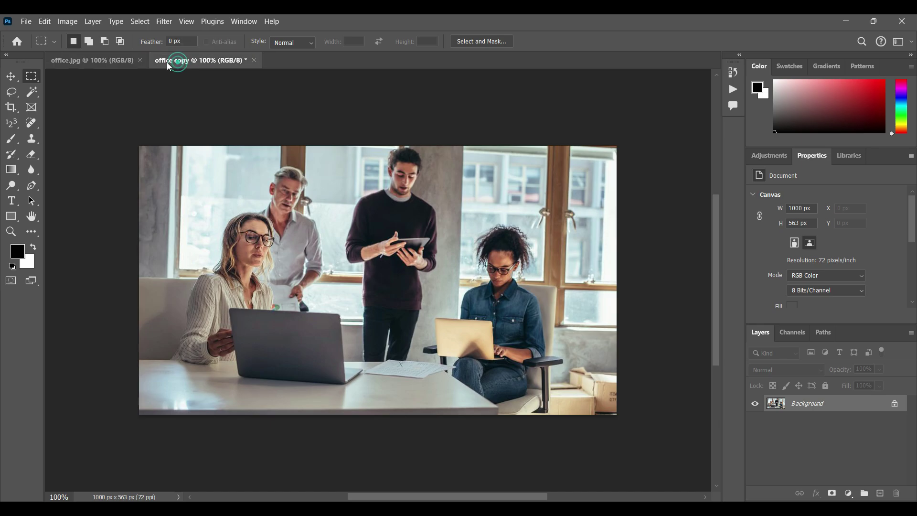
left_click(125, 60)
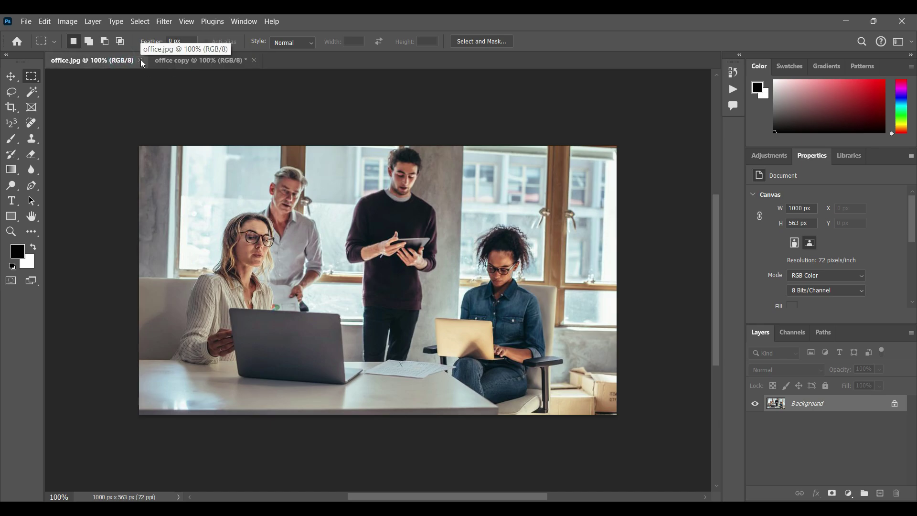
left_click(140, 60)
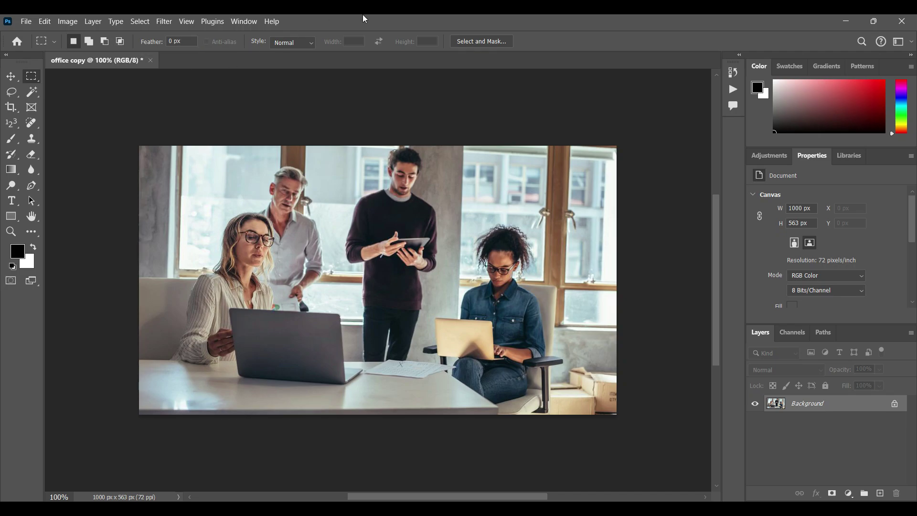
- Browse the Image and Edit menus, ending on the File menu's commands
left_click(66, 22)
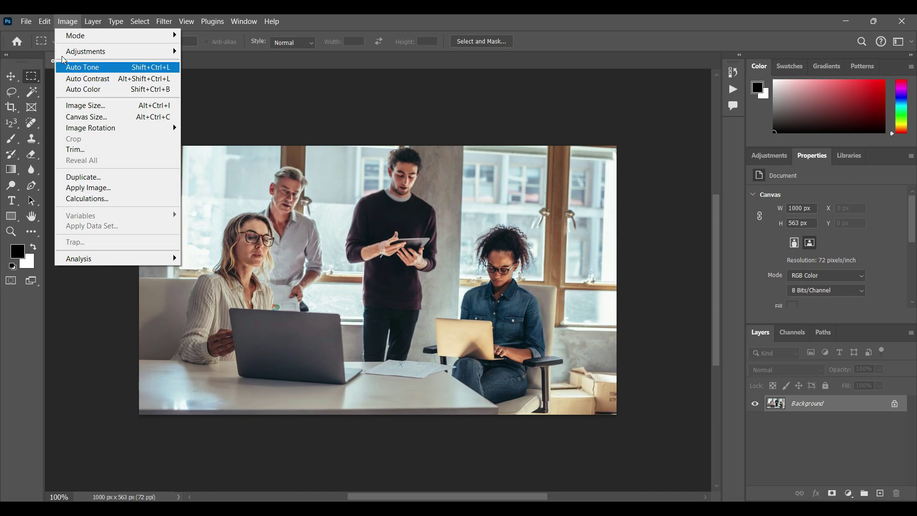
left_click(18, 21)
left_click(56, 22)
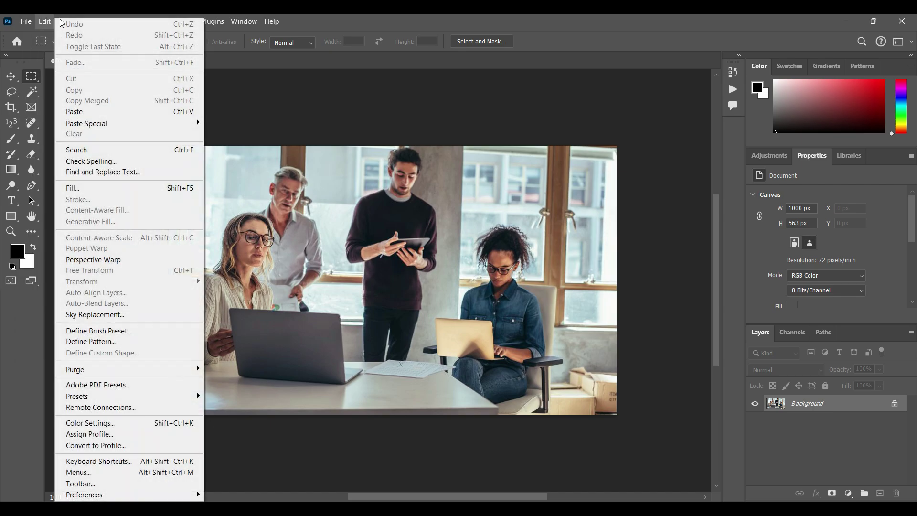
left_click(44, 21)
left_click(72, 23)
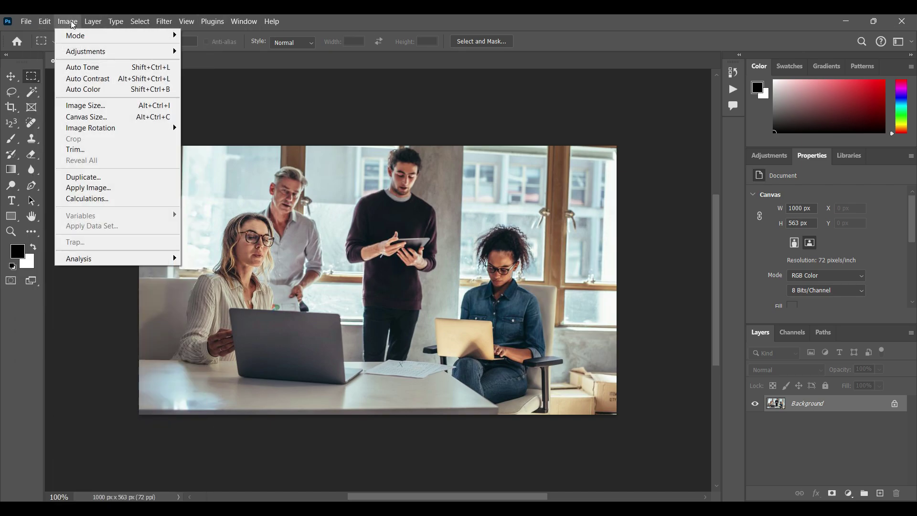
left_click(96, 177)
left_click(25, 20)
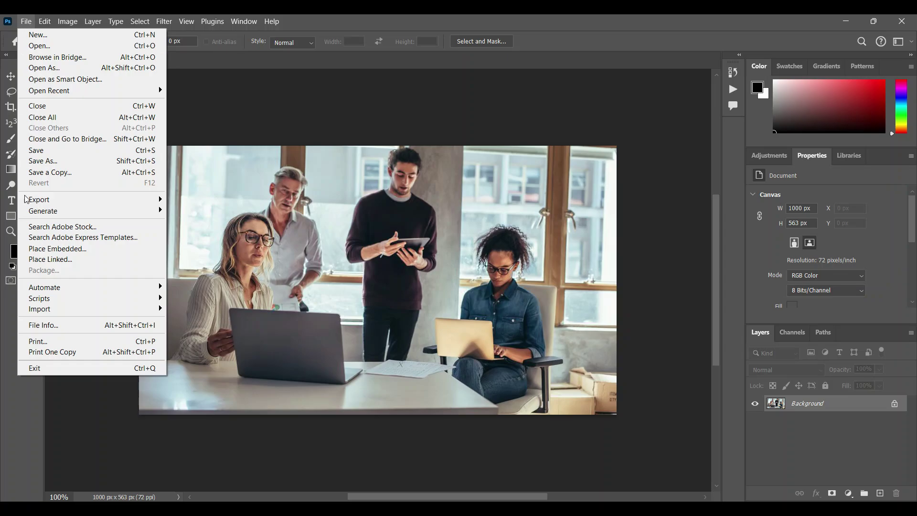
- Place mountain.jpg as an embedded image, stretched to cover the whole canvas
left_click(61, 247)
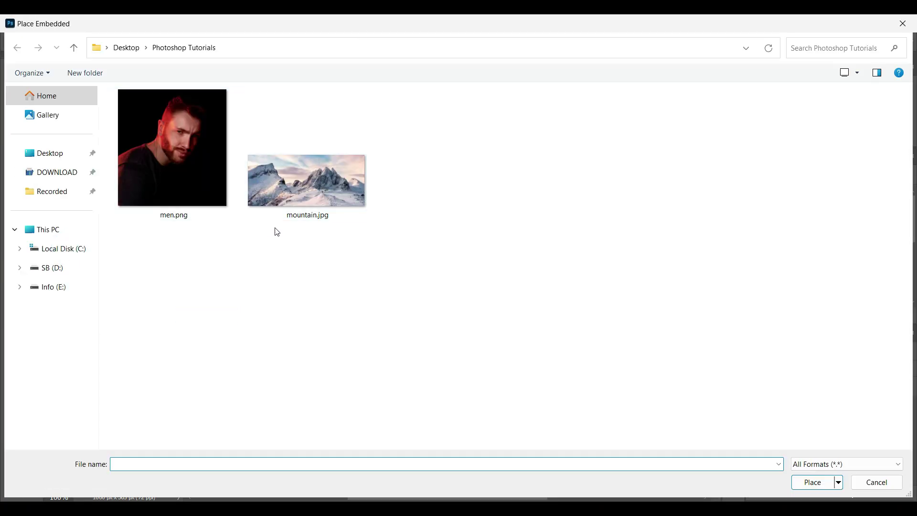
left_click(307, 186)
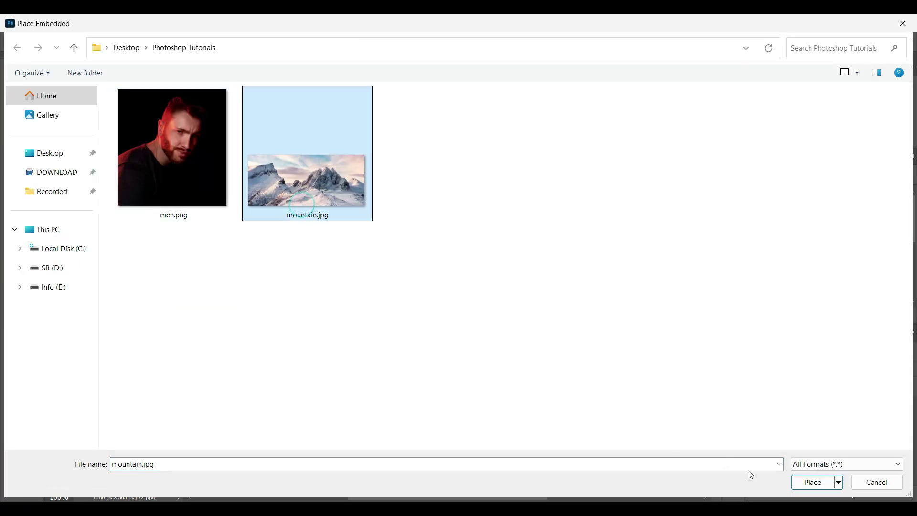
left_click(803, 483)
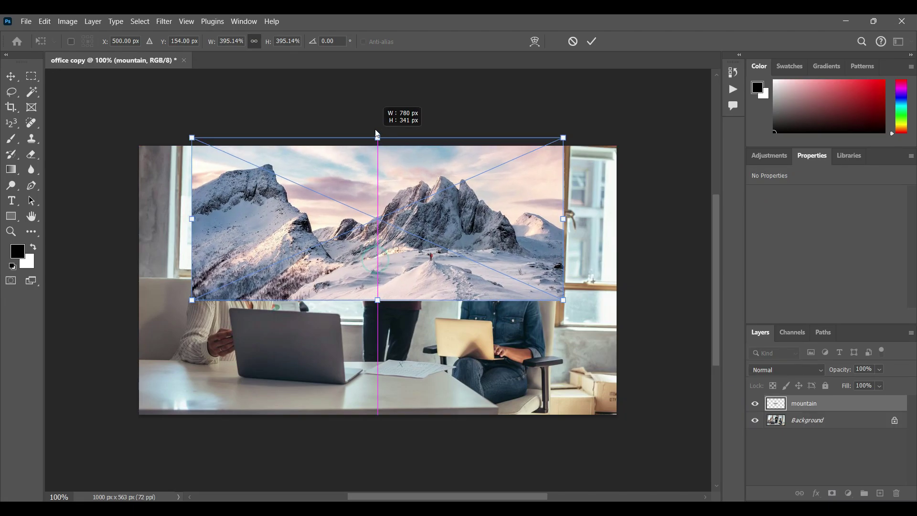
left_click_drag(376, 259, 377, 128)
left_click_drag(378, 299, 377, 423)
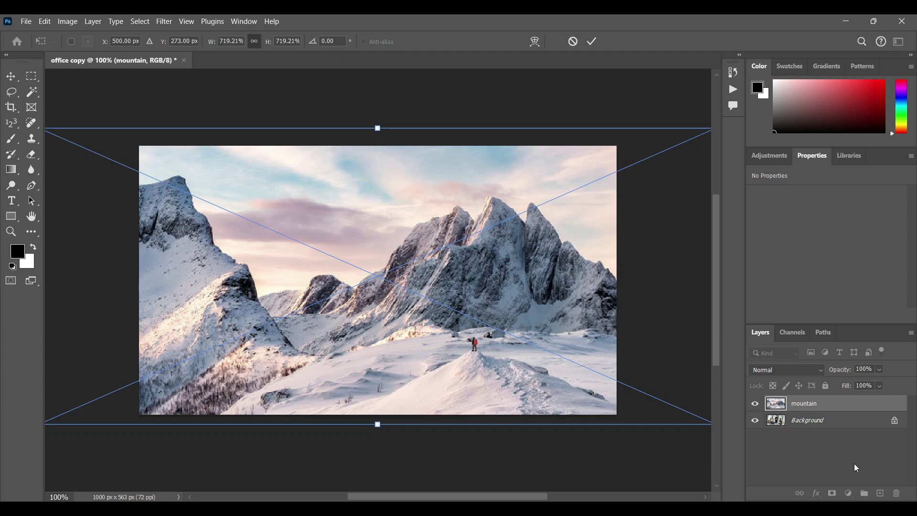
key("Return")
- Rasterize the mountain layer and unlock the Background into Layer 0
left_click(842, 405)
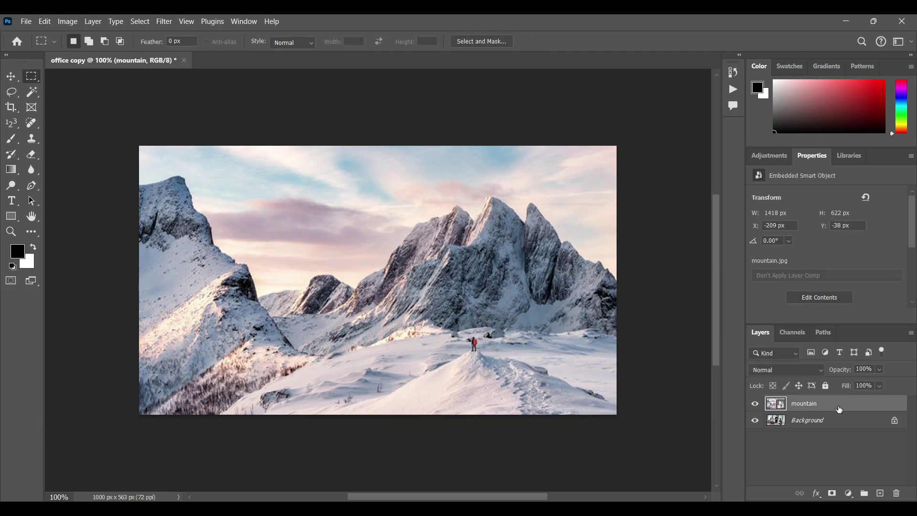
right_click(842, 407)
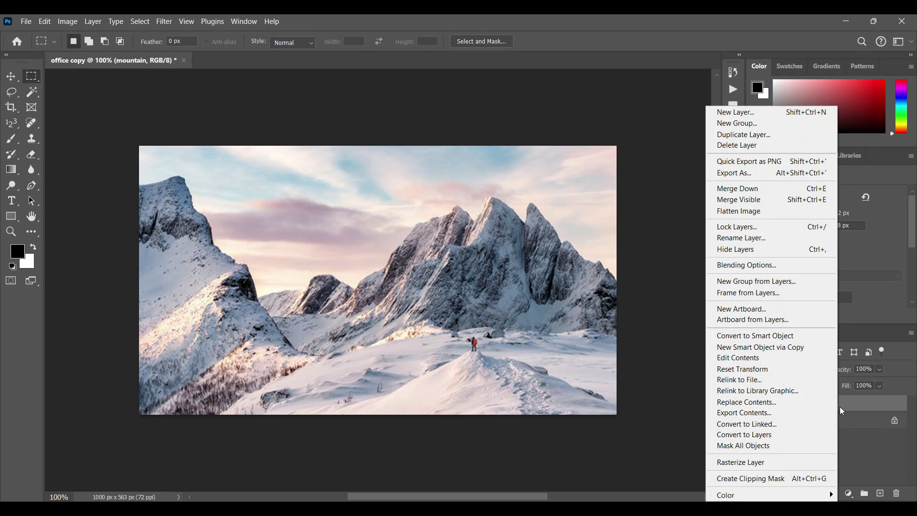
left_click(743, 461)
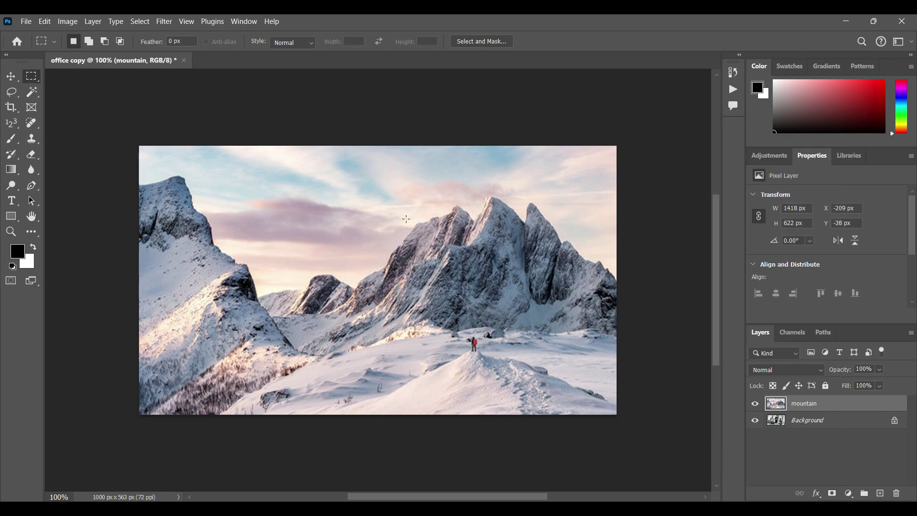
left_click(894, 420)
left_click(814, 403)
- In Image > Apply Image, set the source layer to Layer 0
left_click(67, 21)
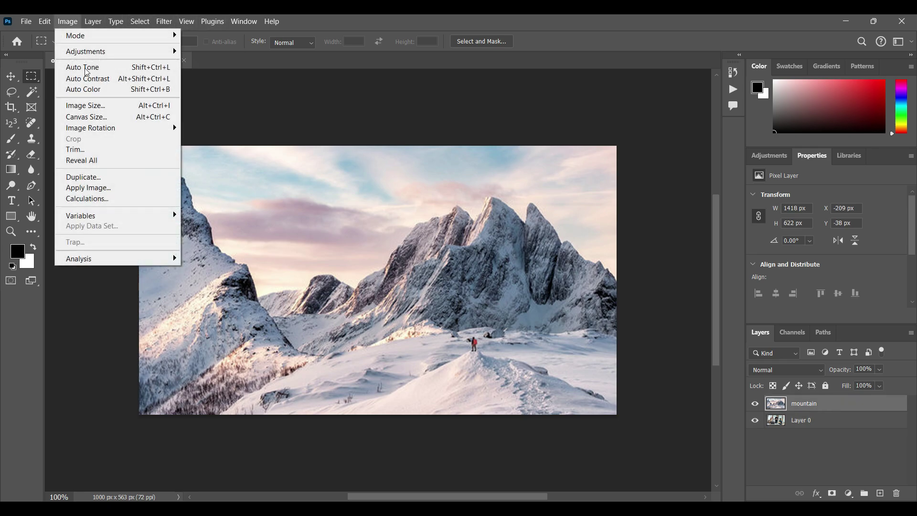
left_click(90, 190)
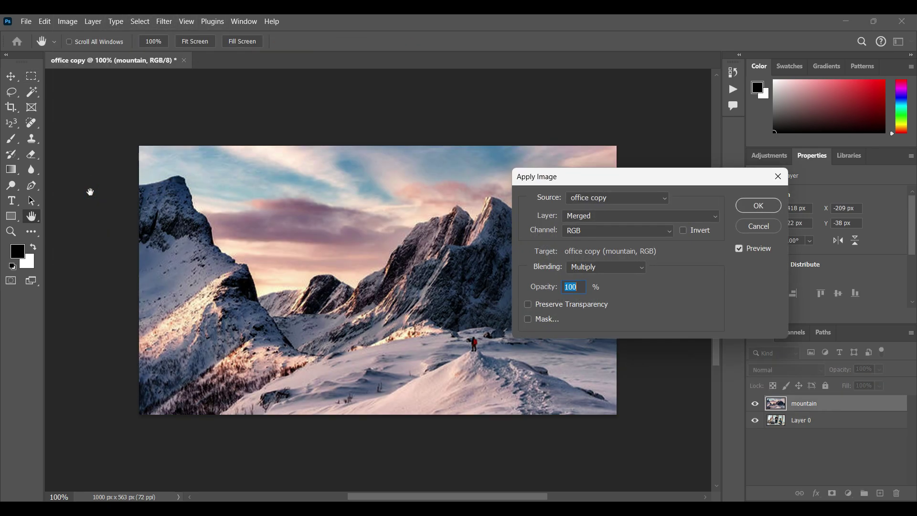
left_click(602, 232)
left_click(600, 231)
left_click(608, 221)
left_click(583, 252)
left_click(577, 216)
left_click(575, 261)
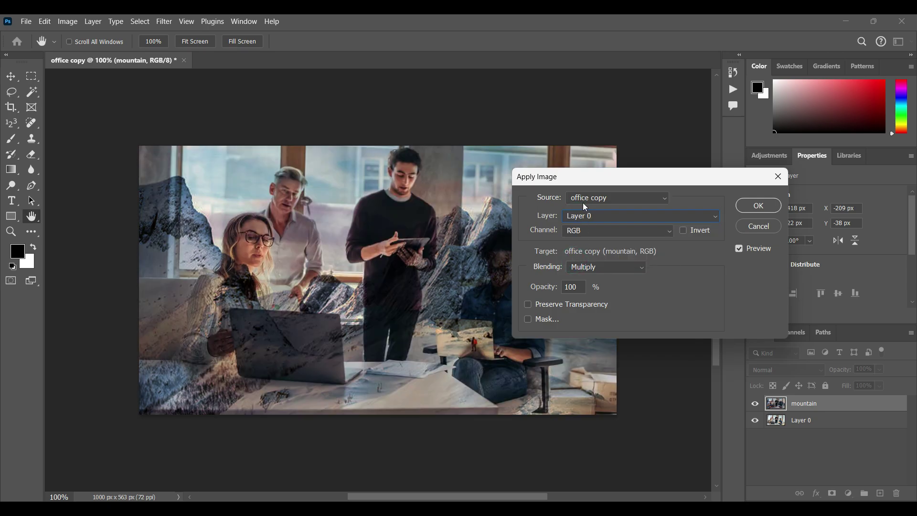
left_click(582, 198)
- Apply the blend in Multiply mode with Preserve Transparency on and no mask
left_click(588, 267)
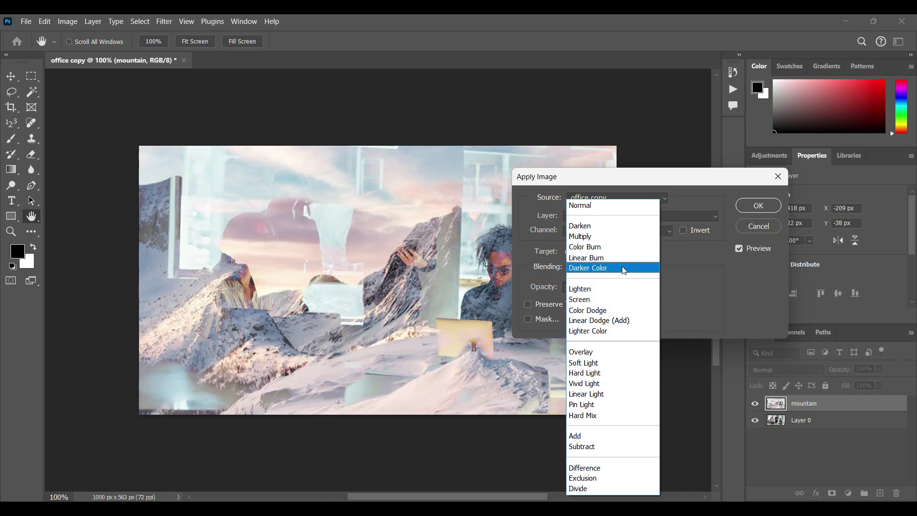
left_click(623, 236)
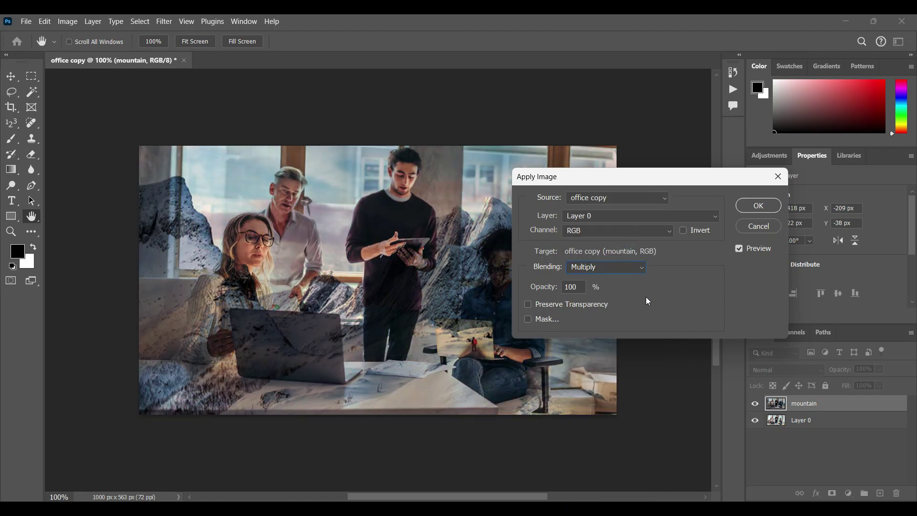
left_click_drag(537, 286, 605, 289)
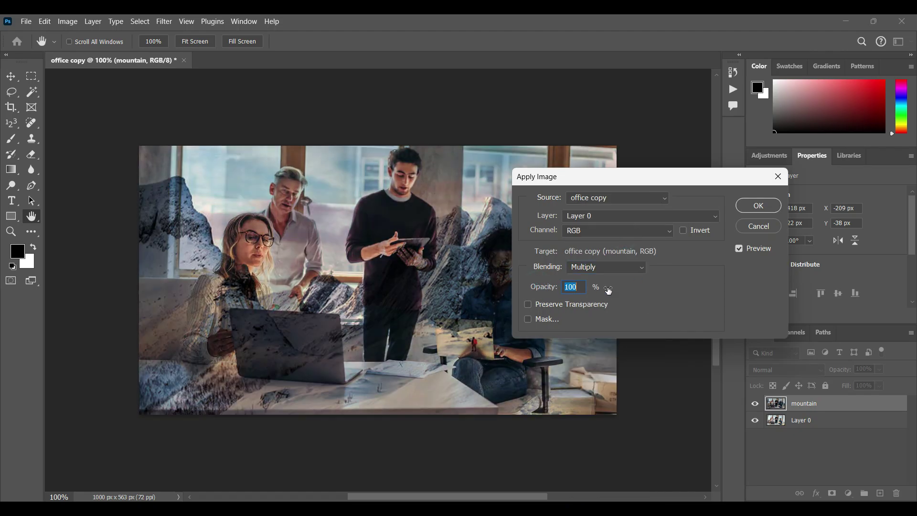
left_click(528, 305)
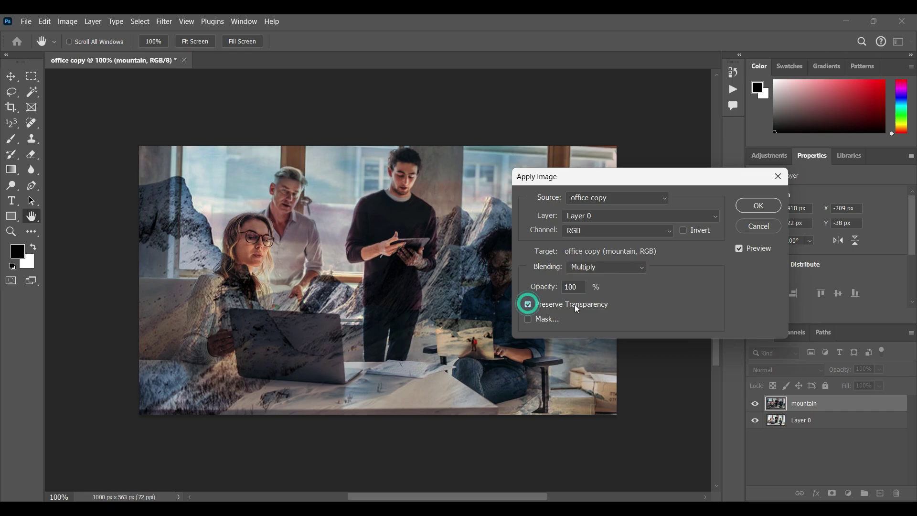
left_click(528, 320)
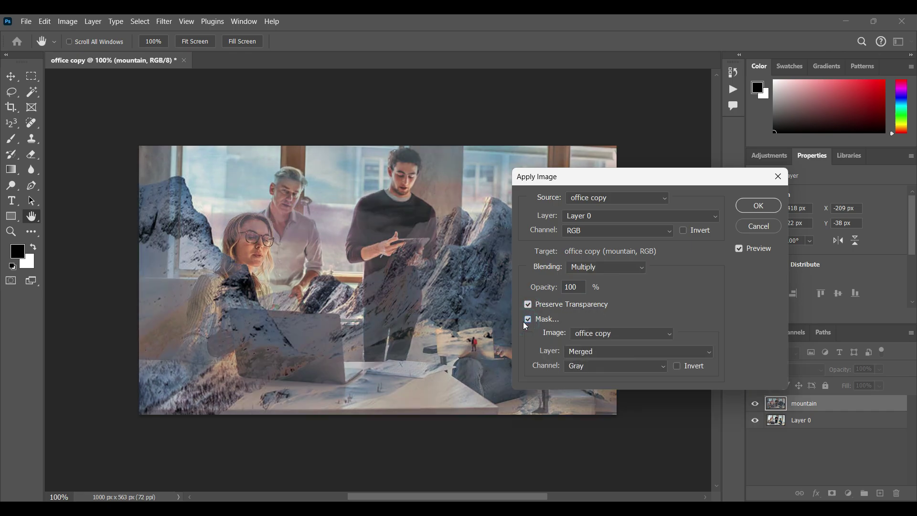
left_click(533, 320)
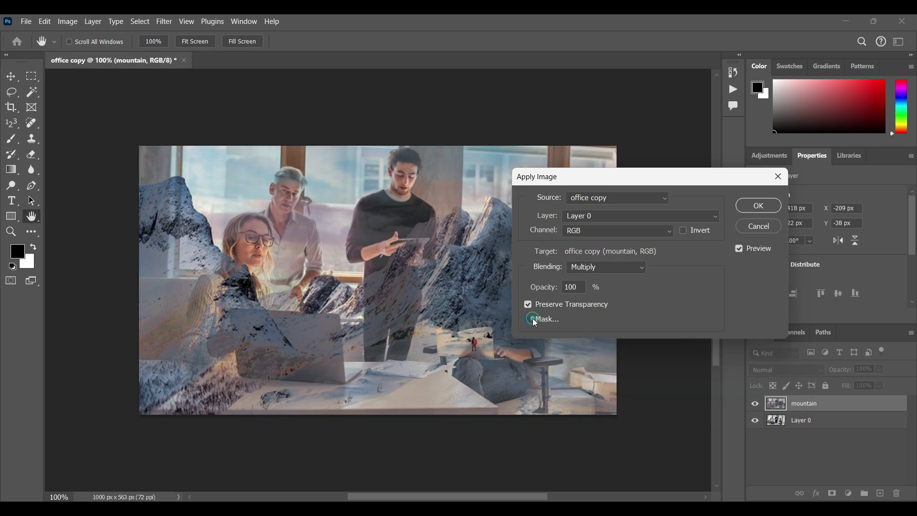
mouse_move(683, 178)
left_mouse_down()
mouse_move(595, 108)
mouse_move(605, 91)
left_mouse_up()
left_click(679, 118)
key("m")
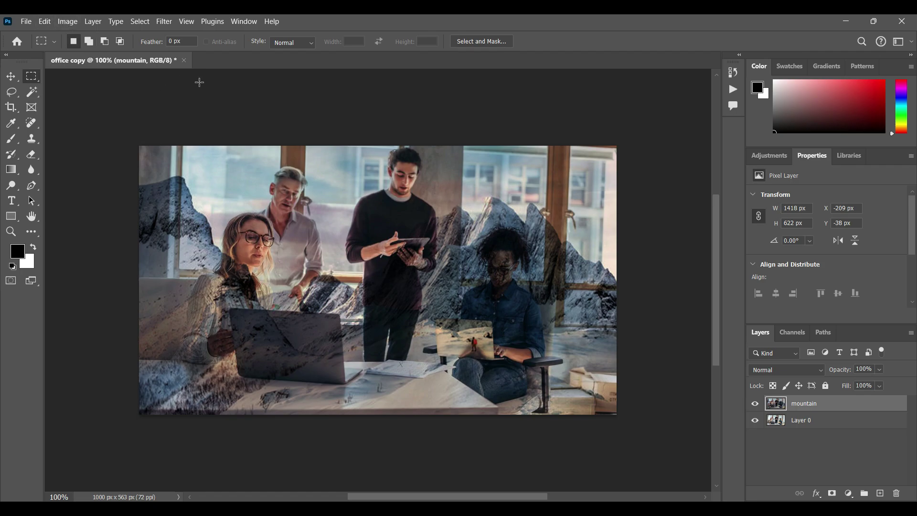
- Discard the office copy unsaved, open men.png, and launch Image > Calculations
left_click(183, 61)
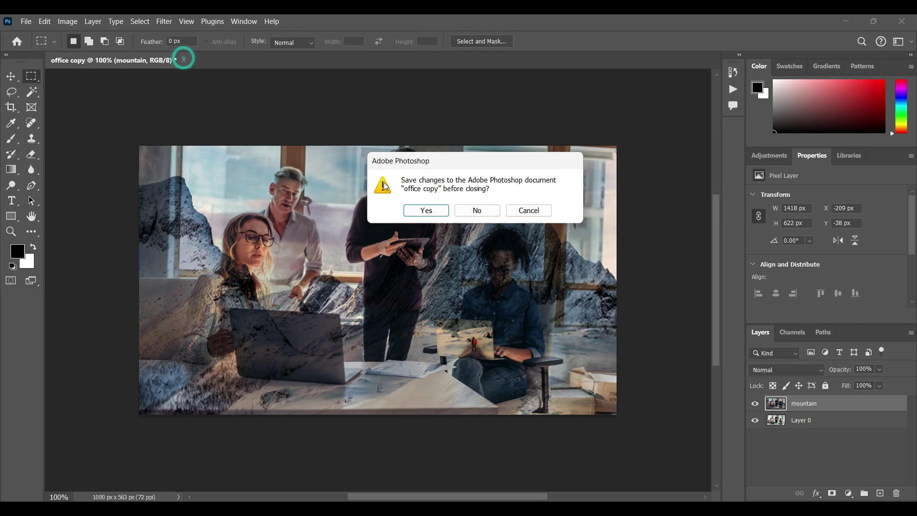
left_click(473, 209)
left_click(379, 222)
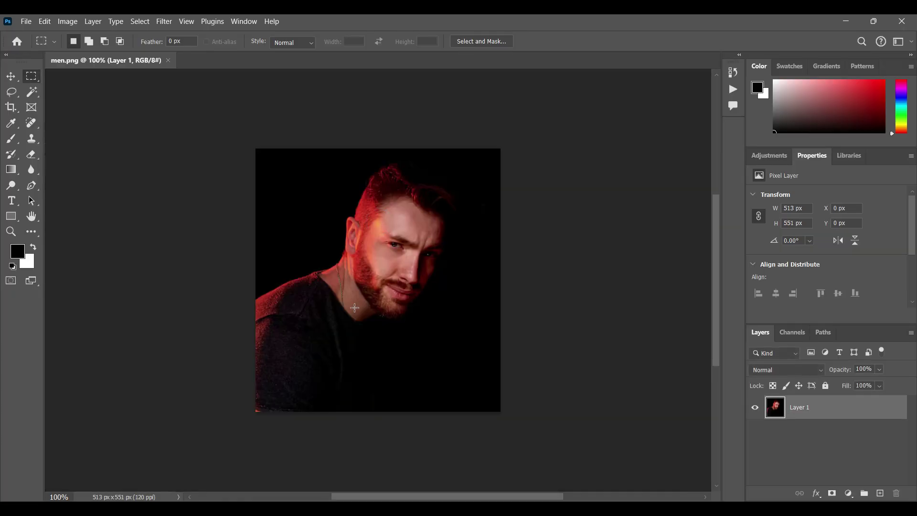
left_click(65, 22)
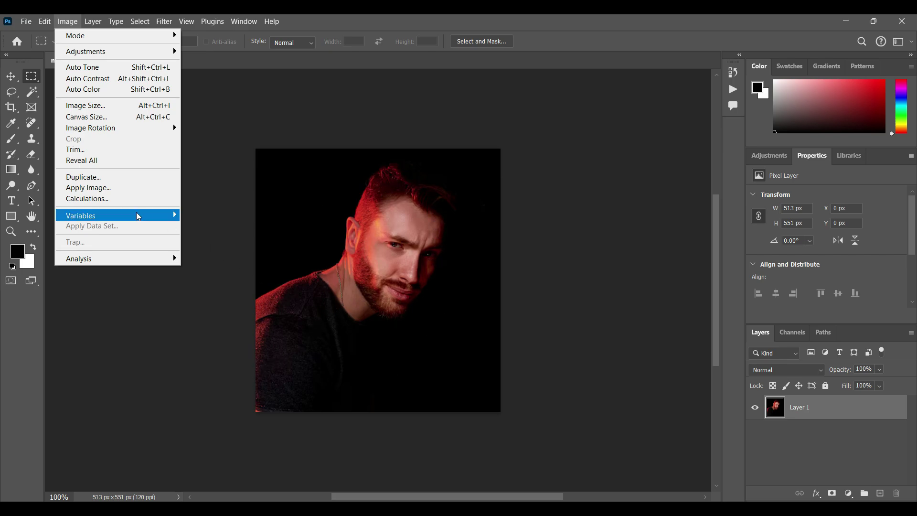
left_click(107, 197)
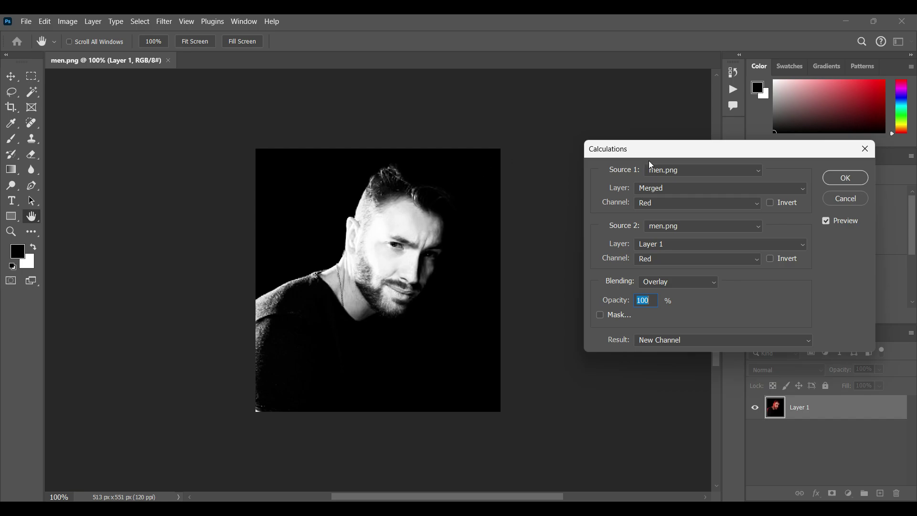
- In Calculations, set both Source 1 and Source 2 channels to Green
left_click_drag(652, 150, 586, 119)
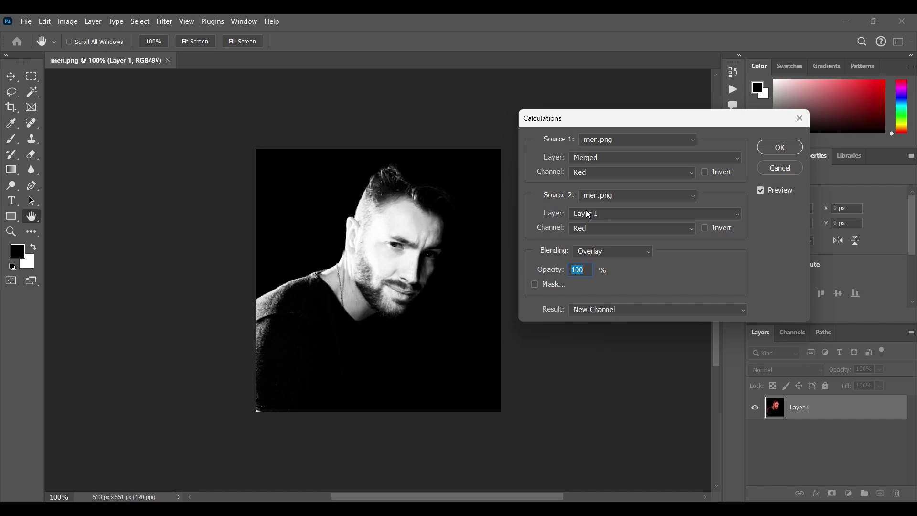
left_click(616, 175)
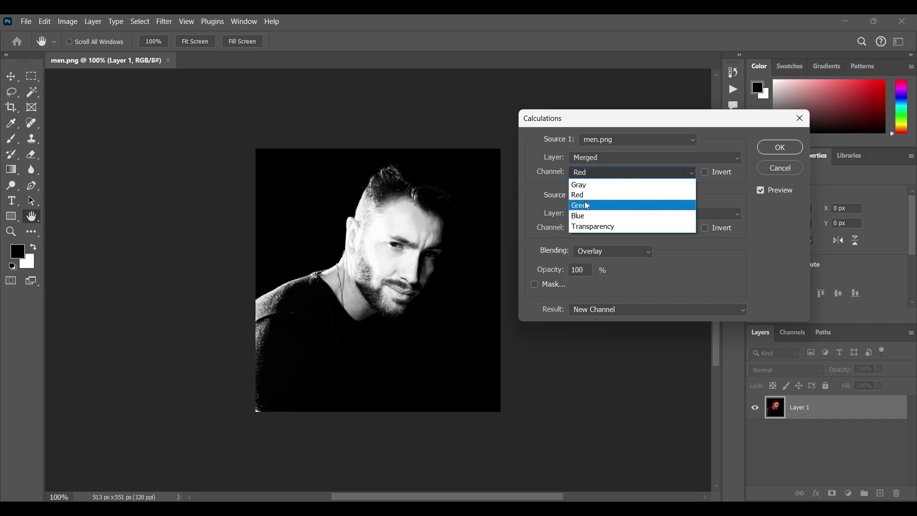
left_click(580, 195)
left_click(597, 168)
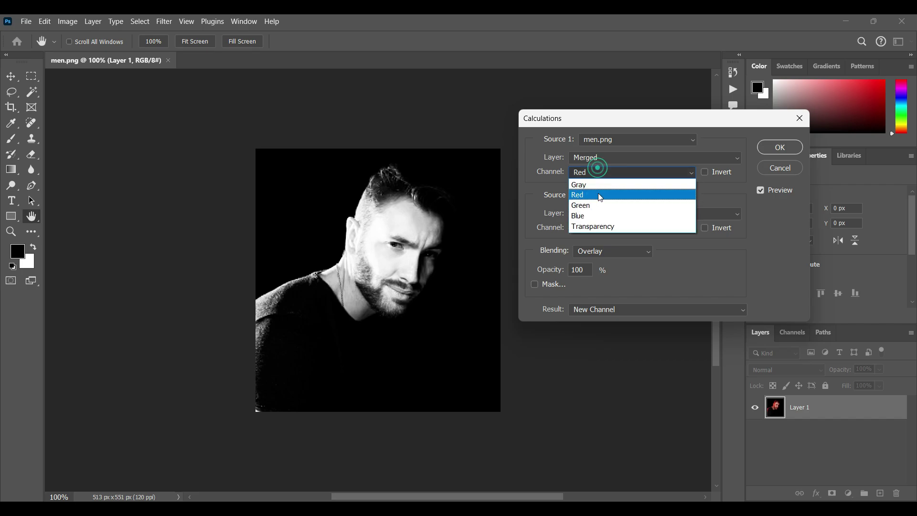
left_click(598, 204)
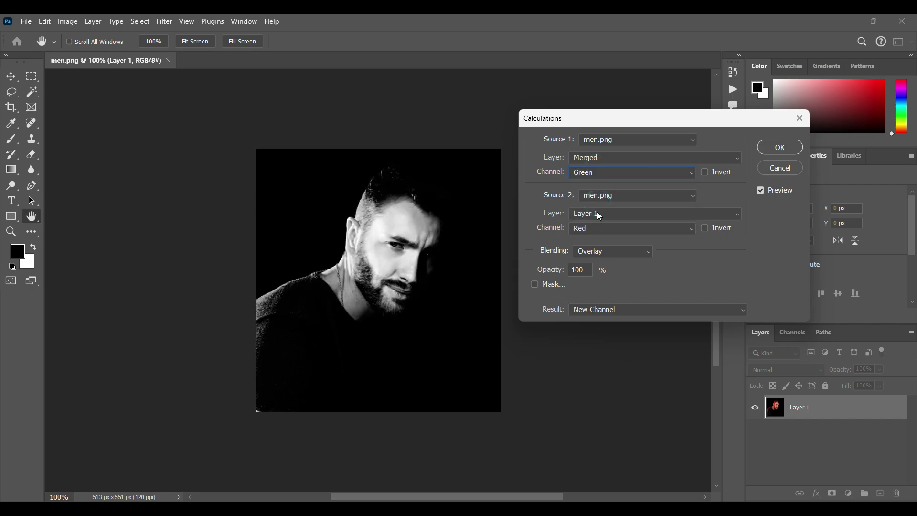
left_click(607, 227)
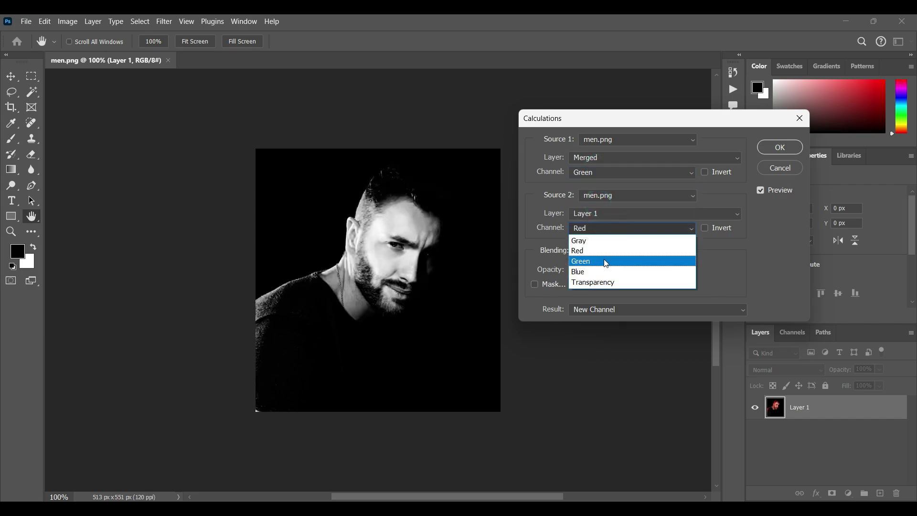
left_click(605, 261)
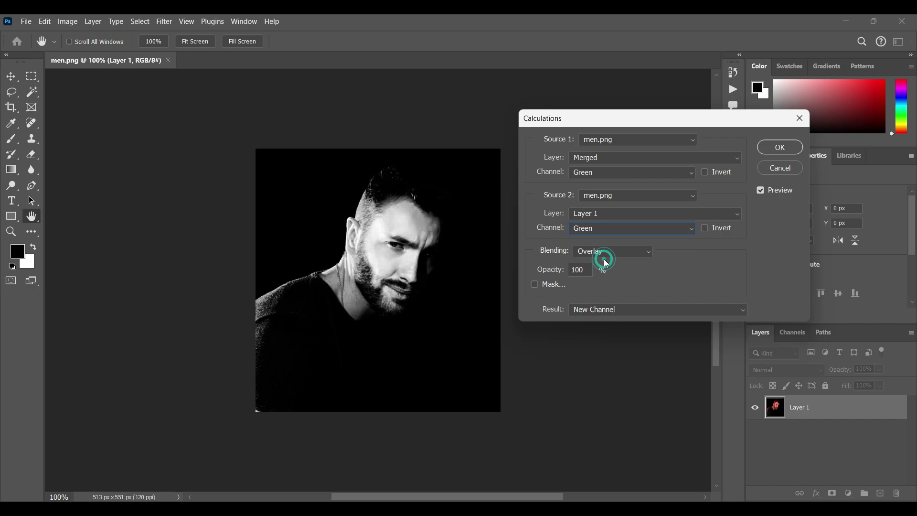
- Try other channel pairs, settling on Green for Source 1 and Blue for Source 2
left_click(609, 224)
left_click(603, 270)
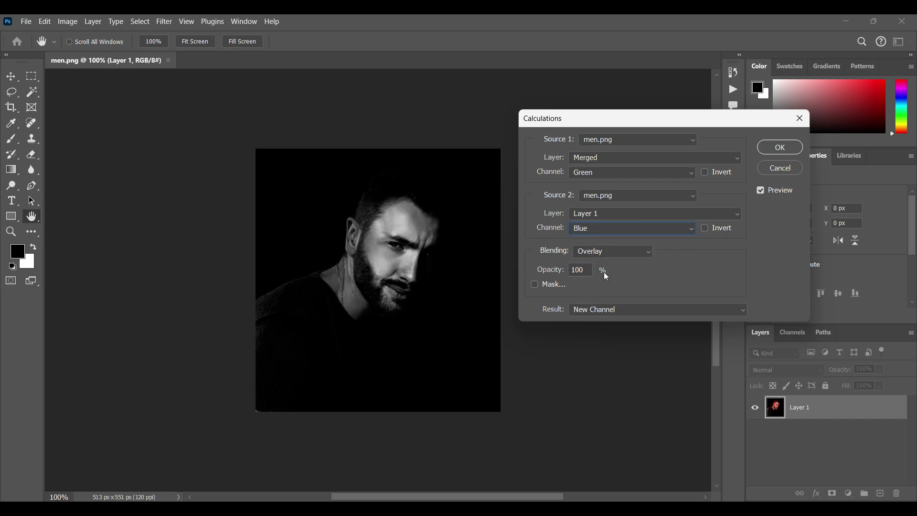
left_click(592, 230)
left_click(594, 246)
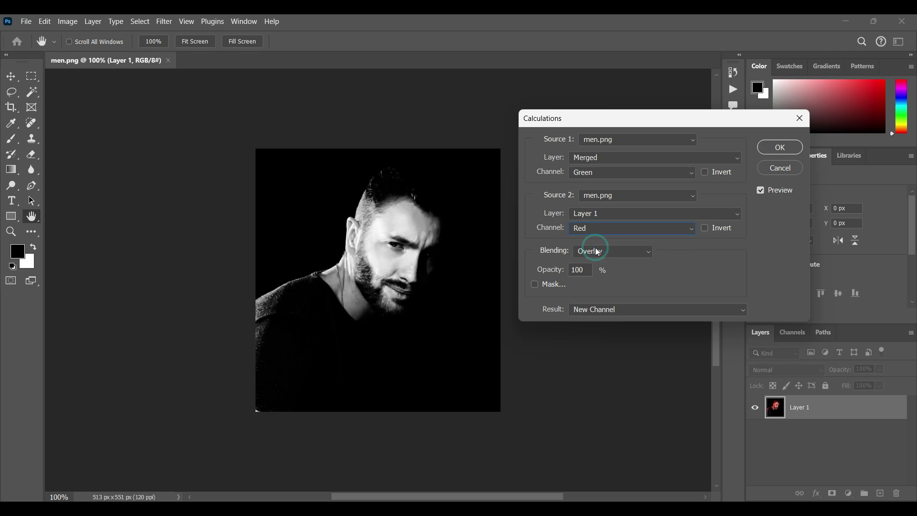
left_click(600, 175)
left_click(596, 216)
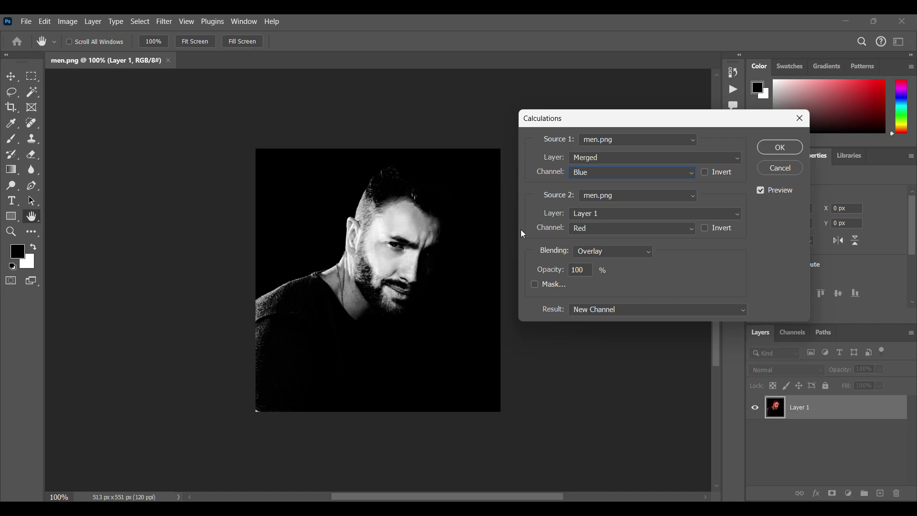
left_click(612, 172)
left_click(597, 206)
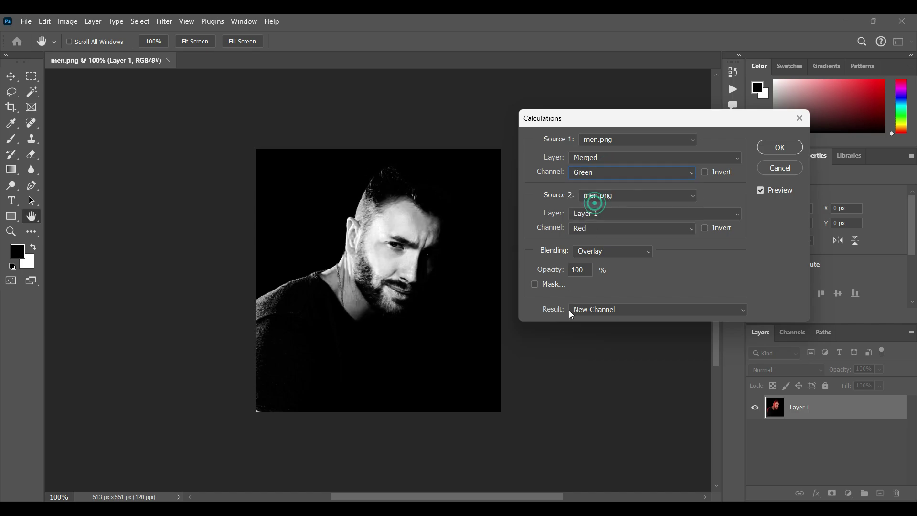
left_click(605, 229)
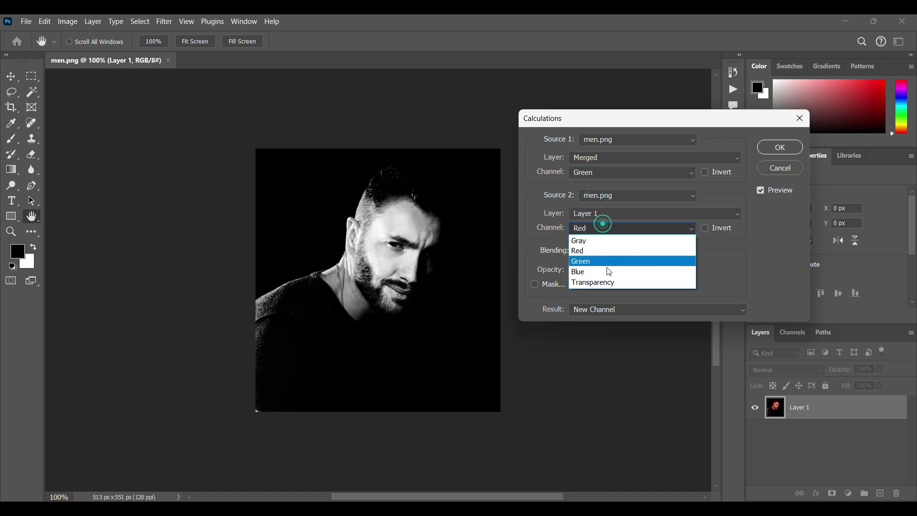
left_click(605, 270)
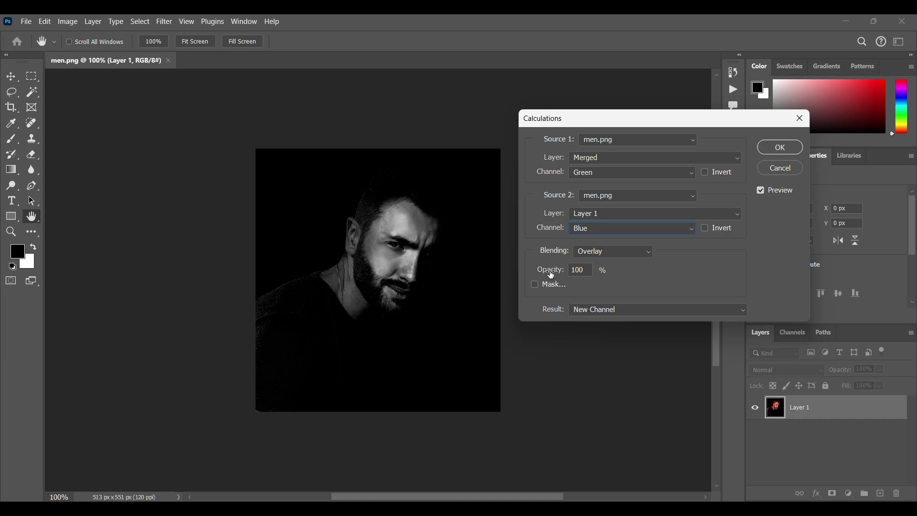
mouse_move(549, 270)
left_mouse_down()
mouse_move(533, 276)
mouse_move(549, 268)
left_mouse_up()
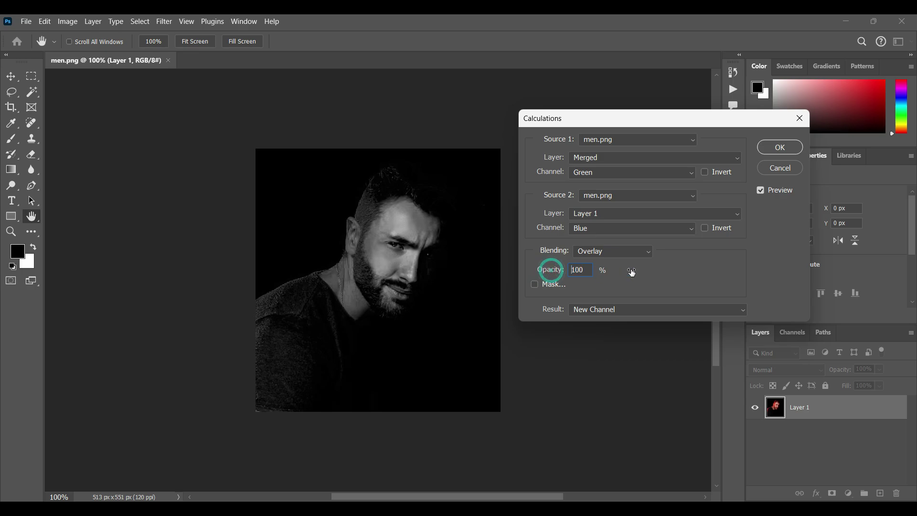
left_click(535, 285)
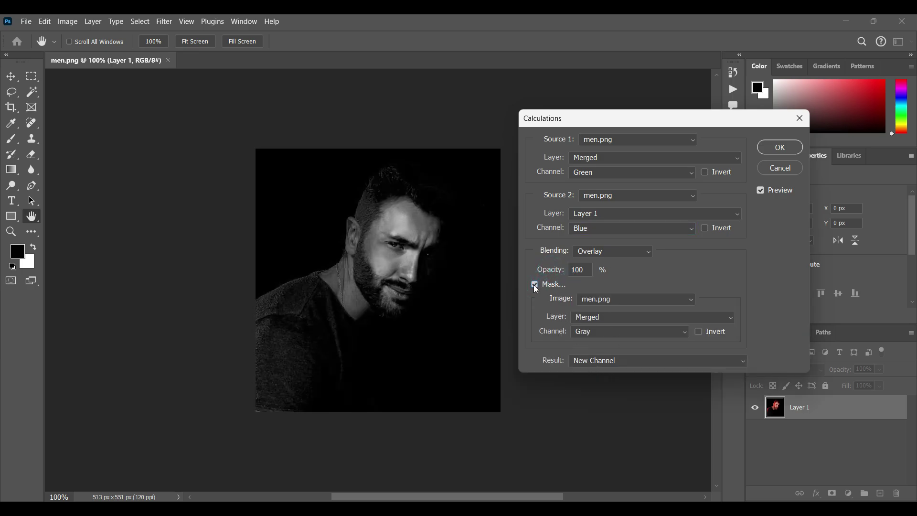
left_click(534, 284)
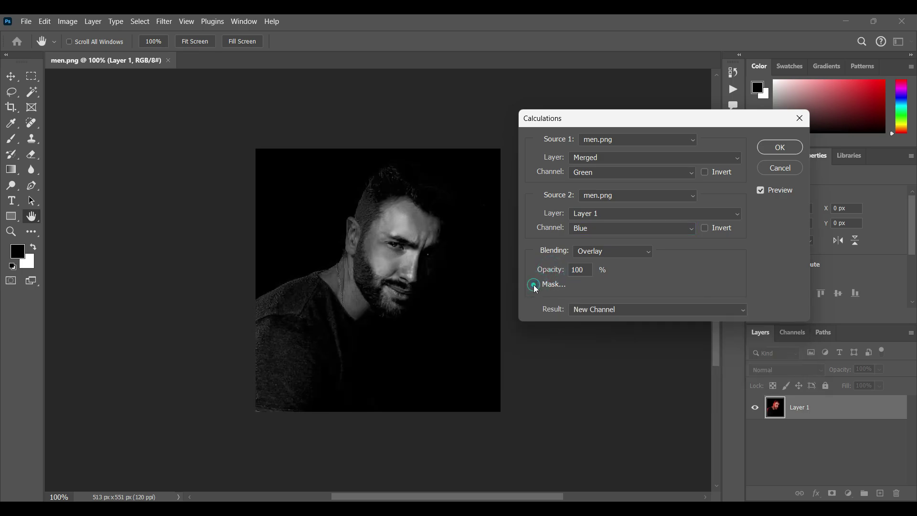
left_click(705, 172)
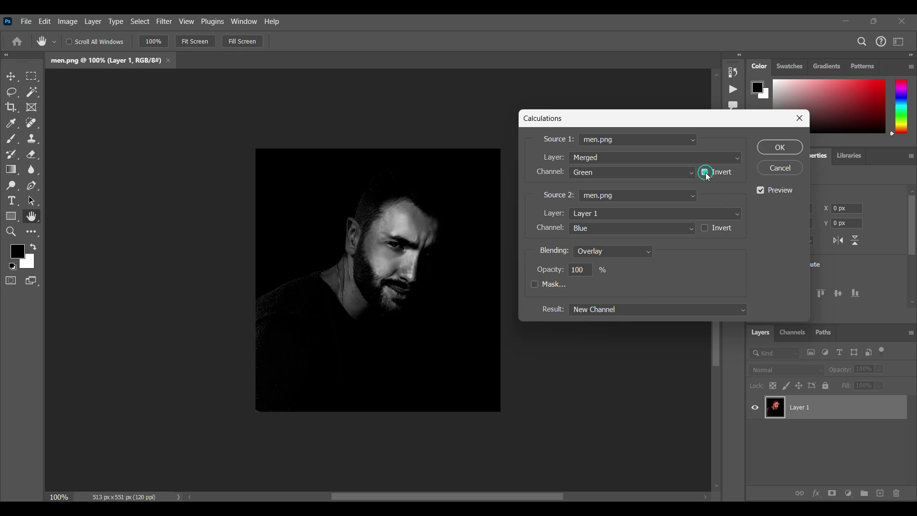
left_click(705, 228)
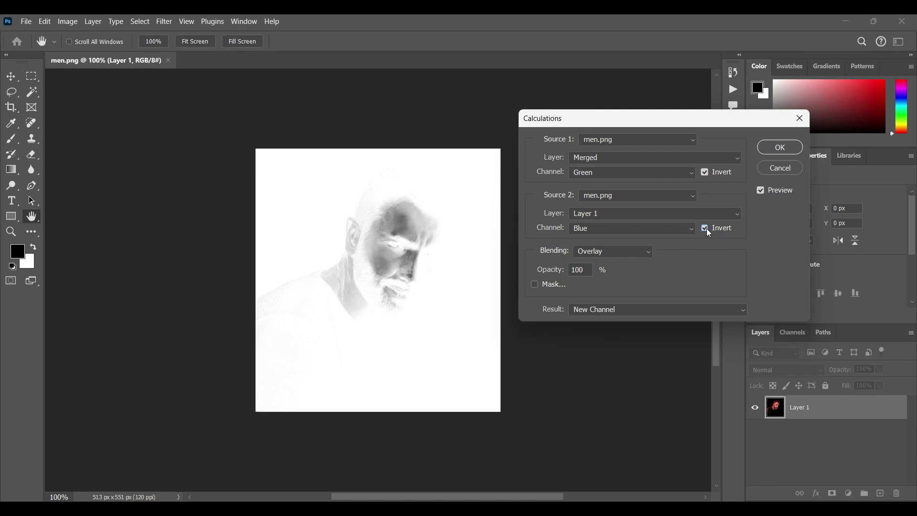
left_click(705, 228)
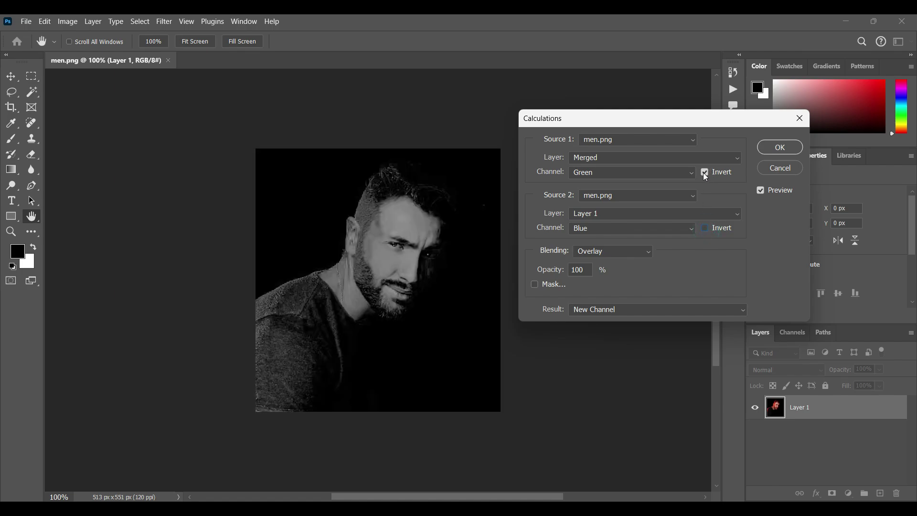
left_click(705, 173)
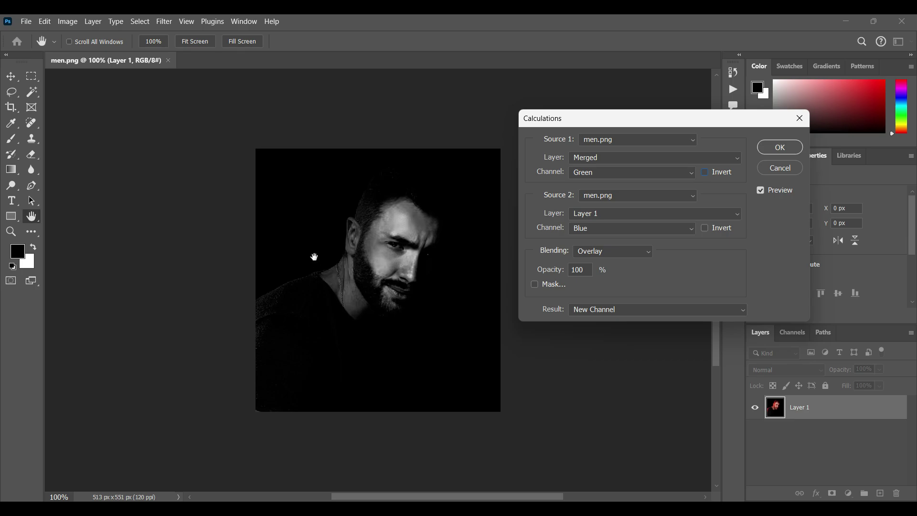
left_click(590, 310)
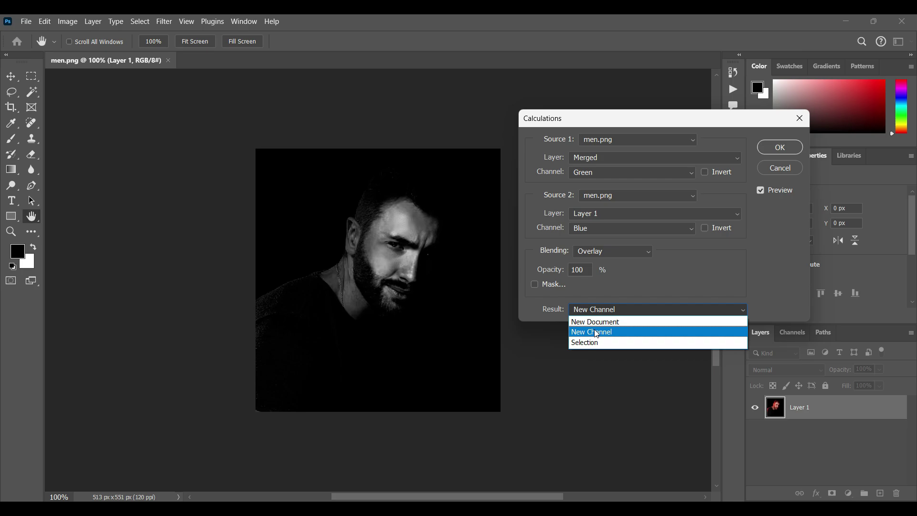
left_click(622, 334)
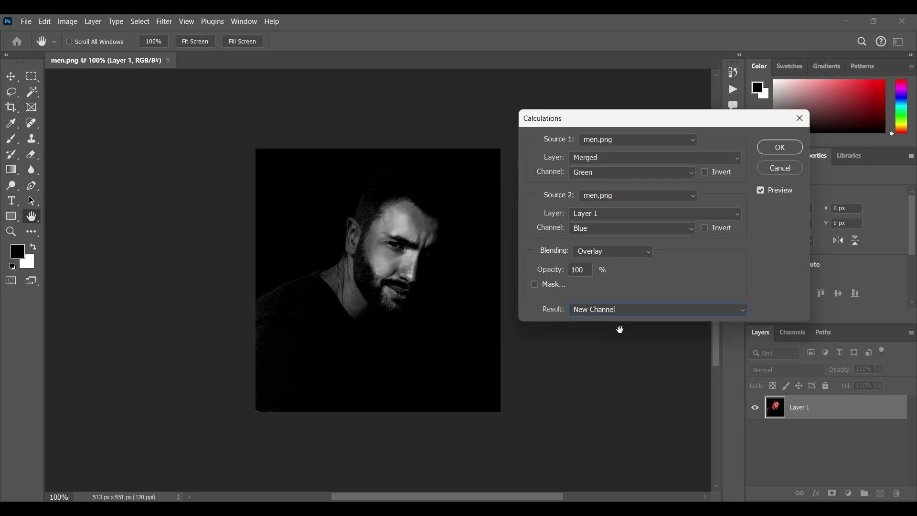
- Save the calculation as Alpha 1, select it all in Channels, and add Layer 2
left_click(783, 142)
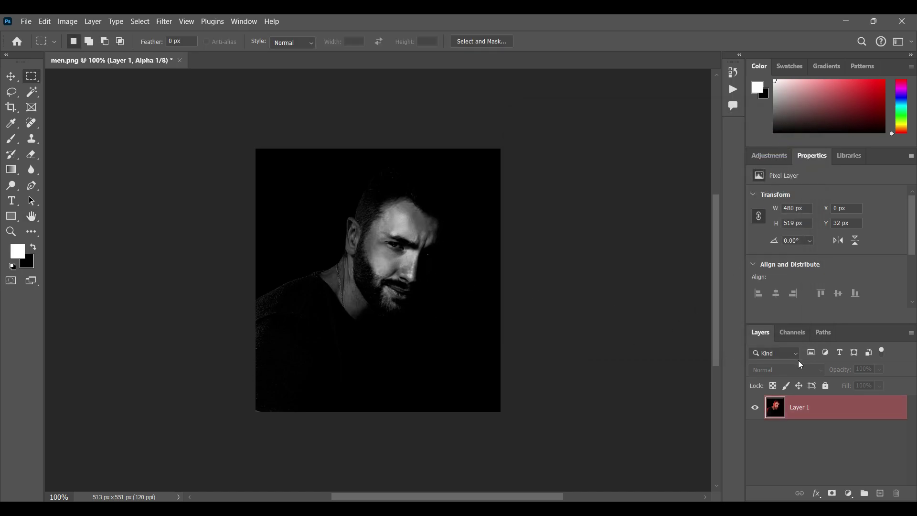
left_click(792, 332)
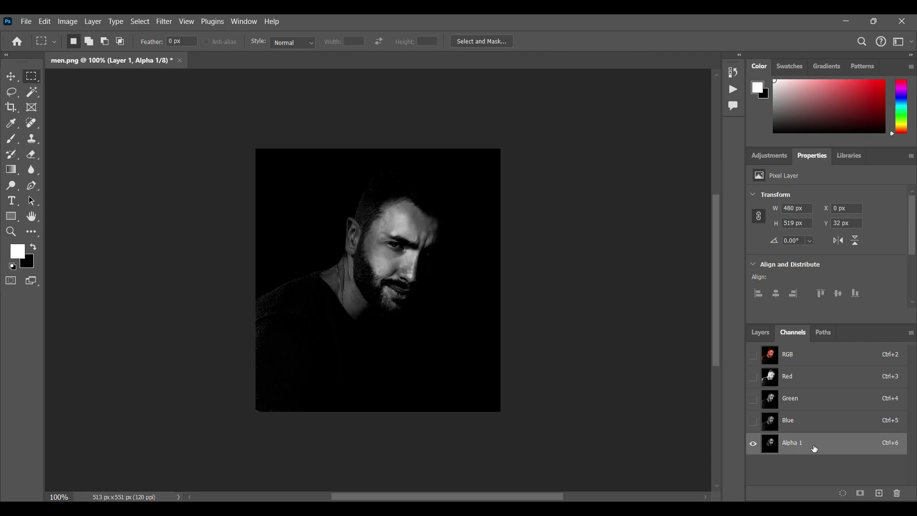
key("ctrl+a")
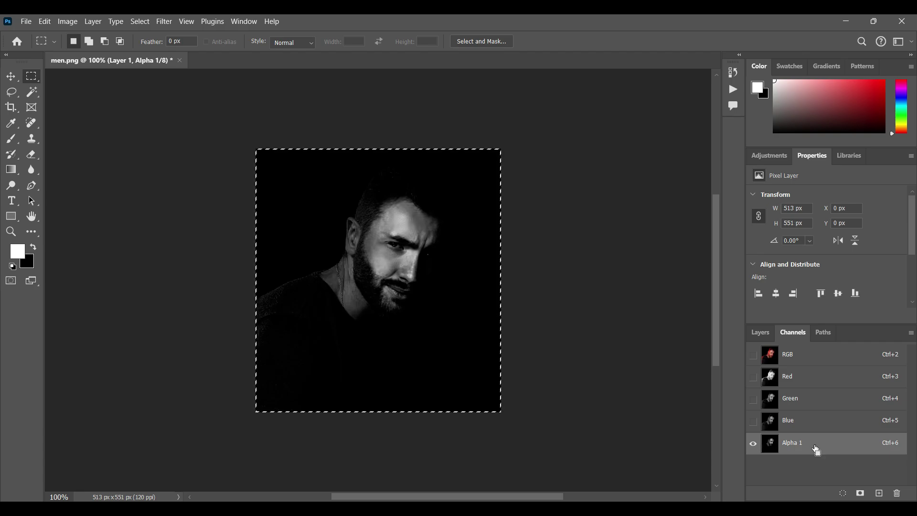
left_click(760, 332)
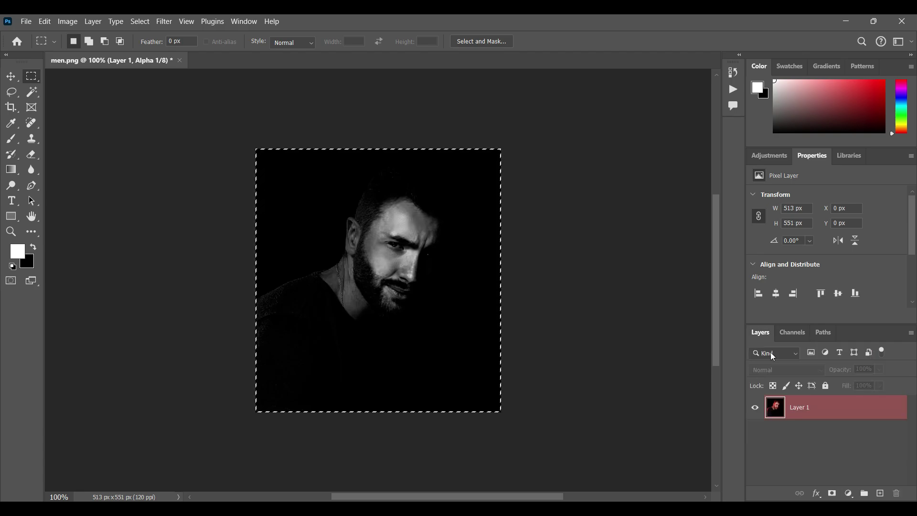
left_click(880, 497)
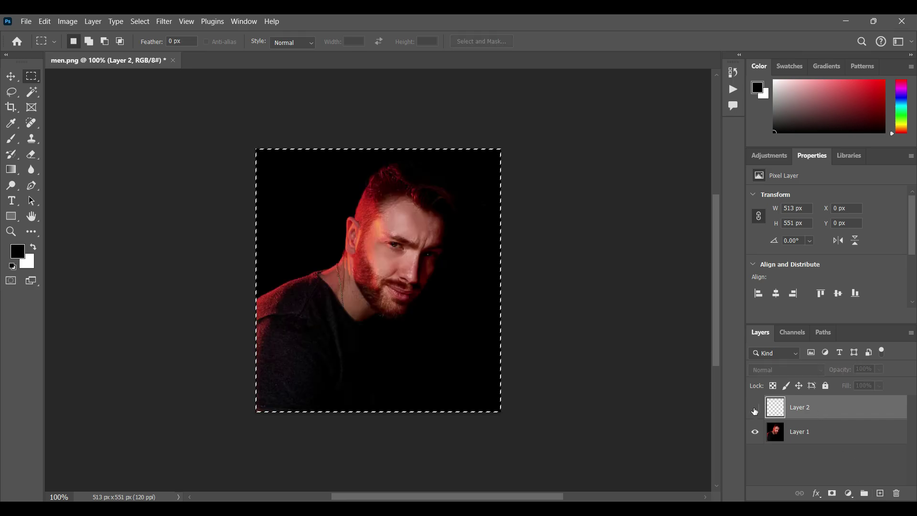
- Fill Layer 2 with the grayscale blend, toggle it to compare, fit to screen, and minimize
key("alt+BackSpace")
key("ctrl+d")
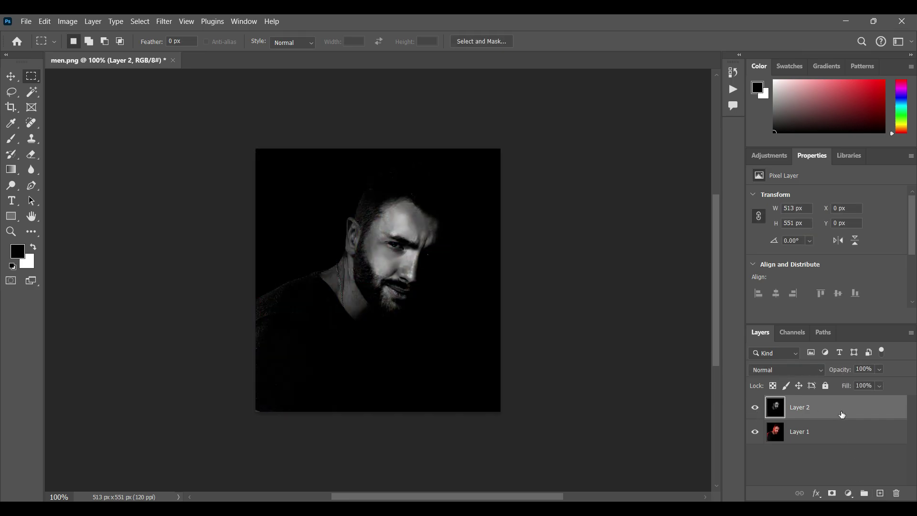
left_click(754, 408)
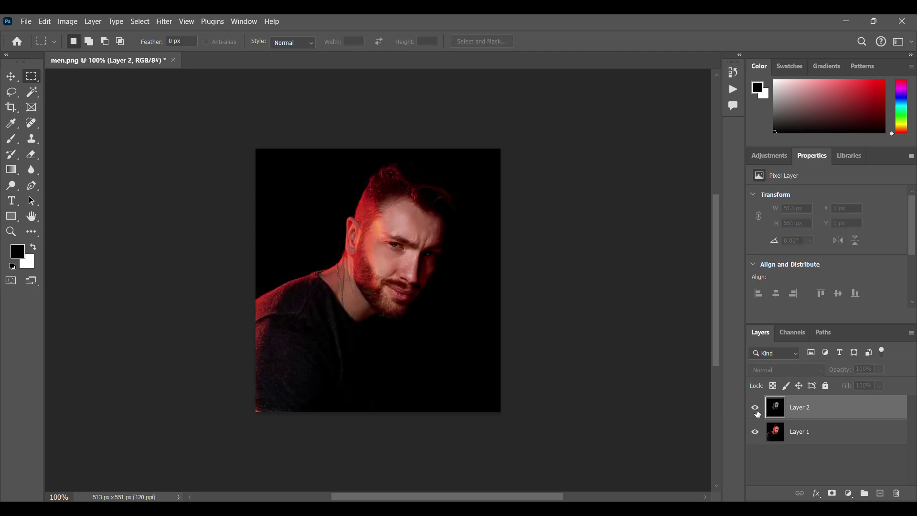
left_click(755, 408)
left_click(755, 408)
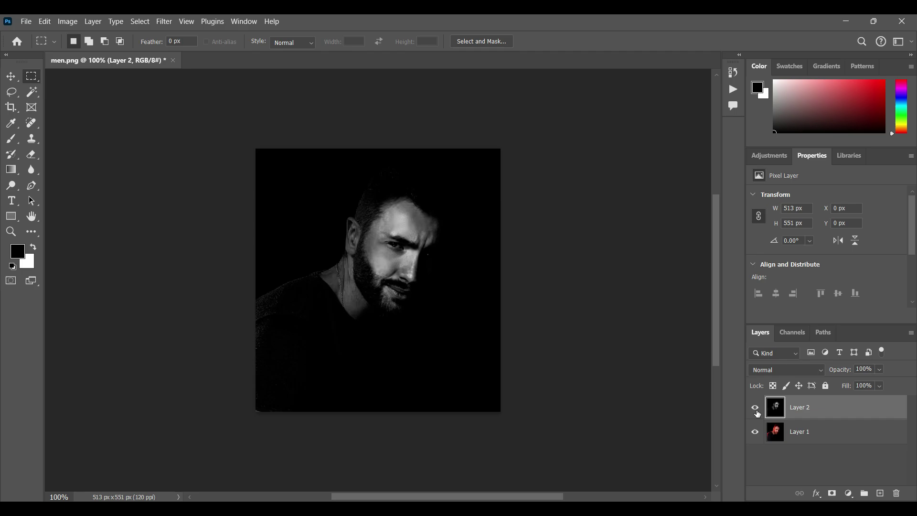
key("ctrl+0")
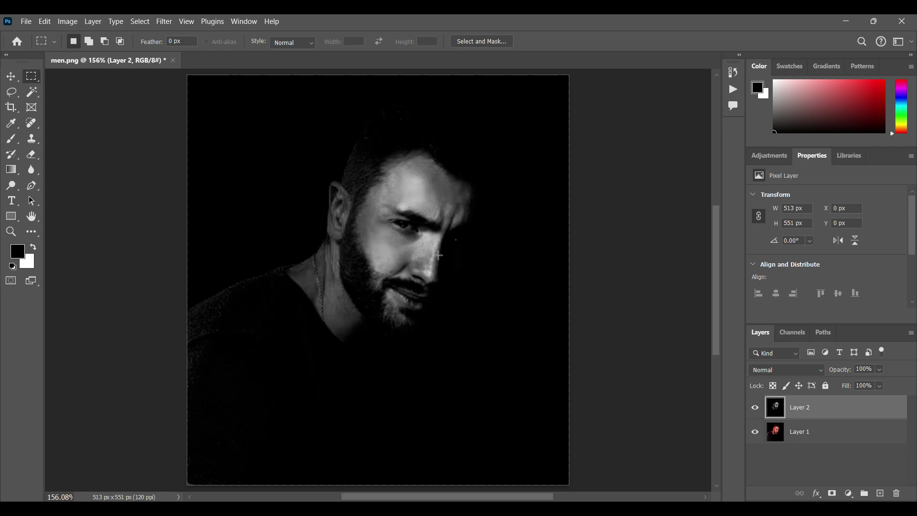
key("super+d")
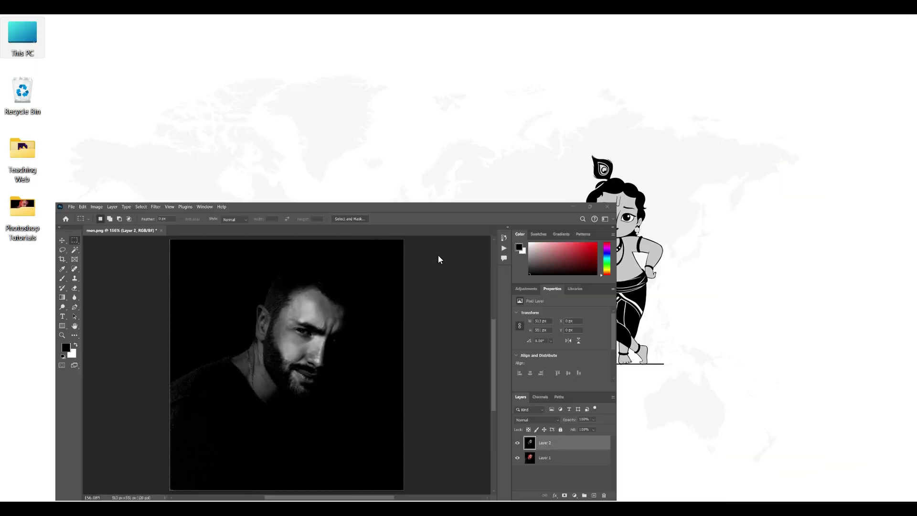